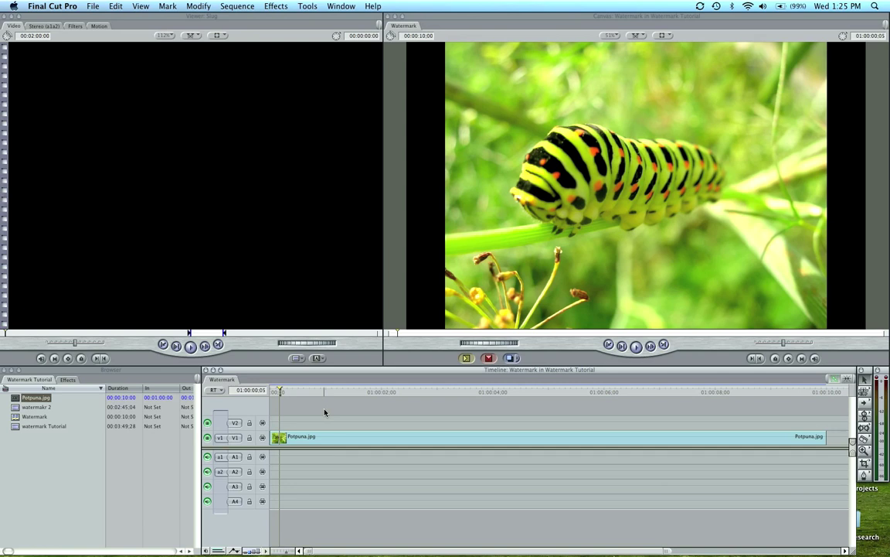
Place a Boris Title 3D generator on V2 above the Potpuna.jpg photo, about two seconds in
drag(298, 396, 414, 392)
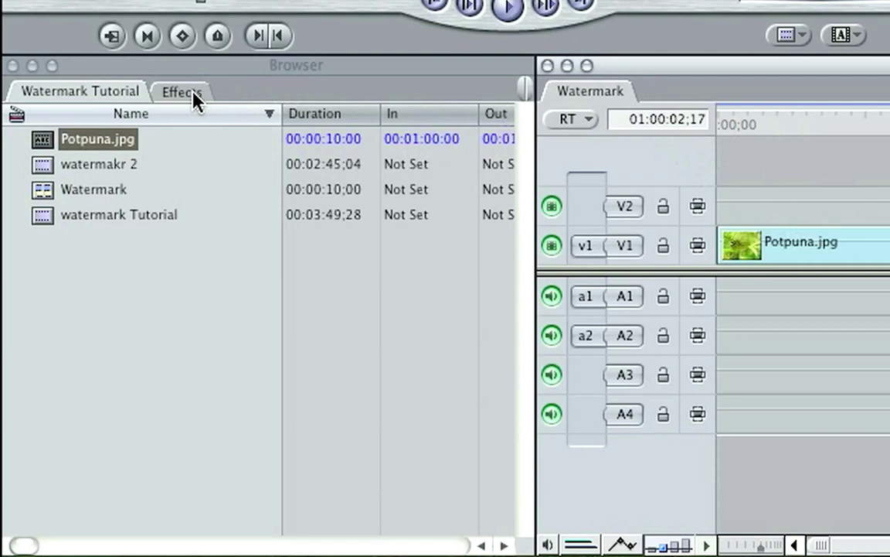
click(193, 96)
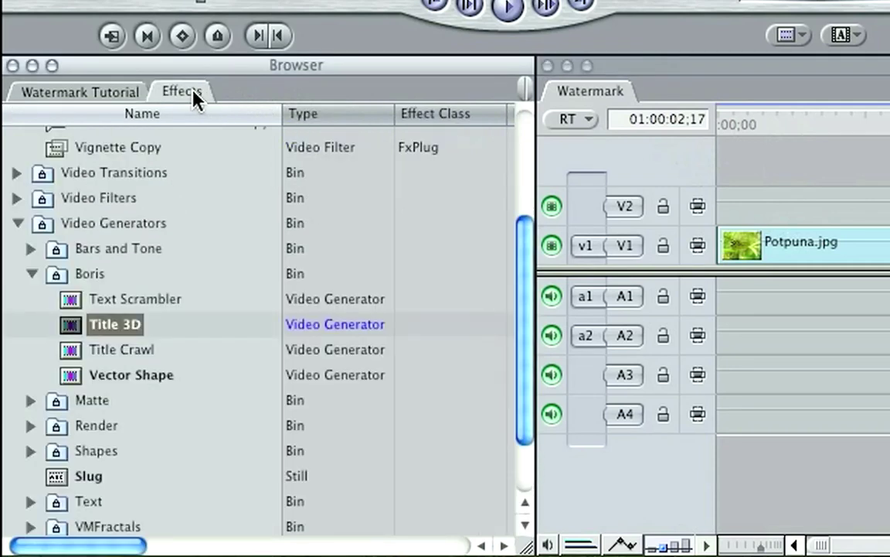
scroll(77, 297, down, 1)
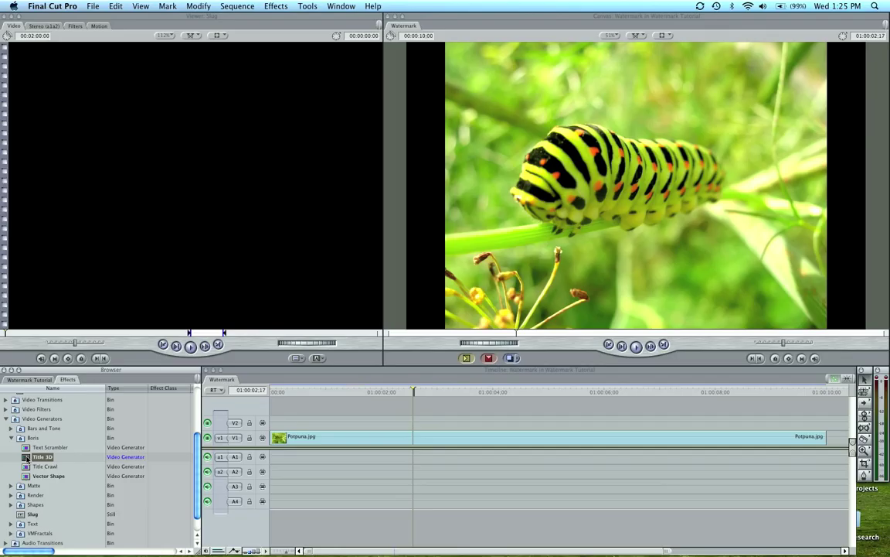
drag(27, 457, 274, 425)
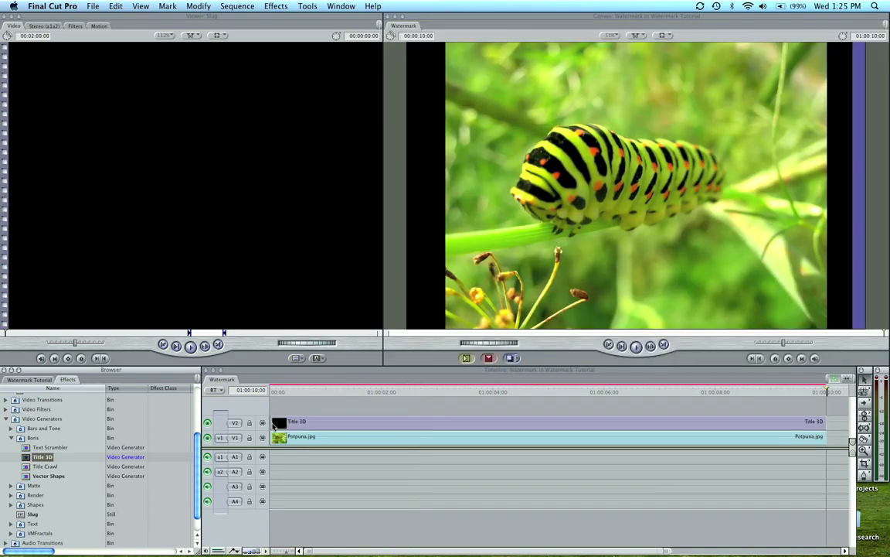
Open the Title 3D clip's Controls and launch its Boris text editor
click(300, 391)
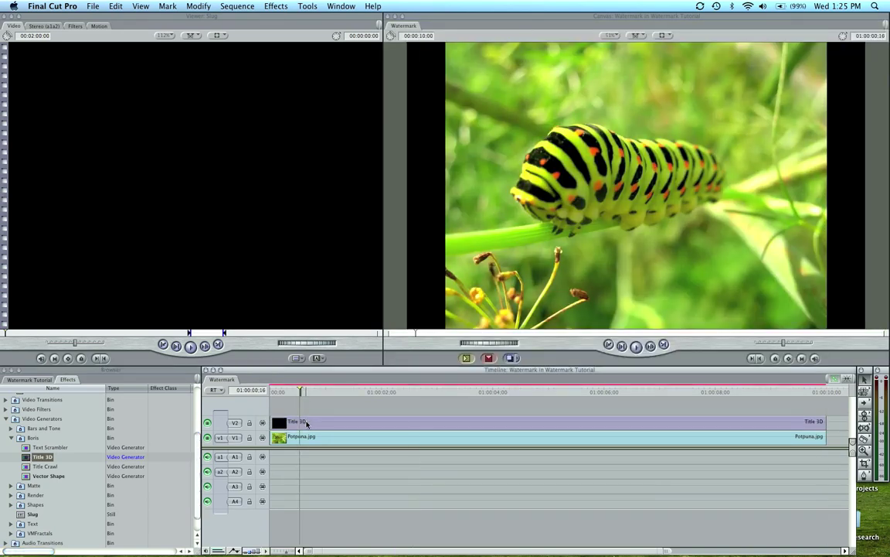
double_click(307, 423)
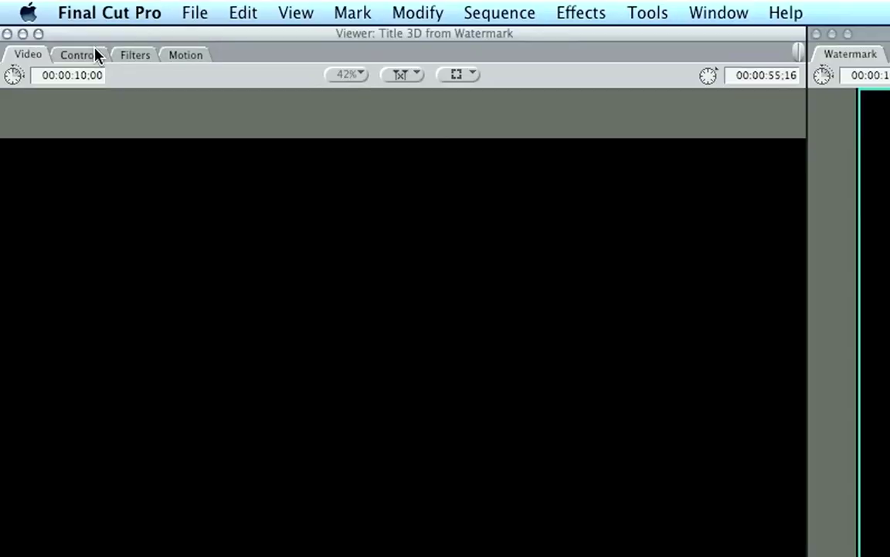
click(95, 52)
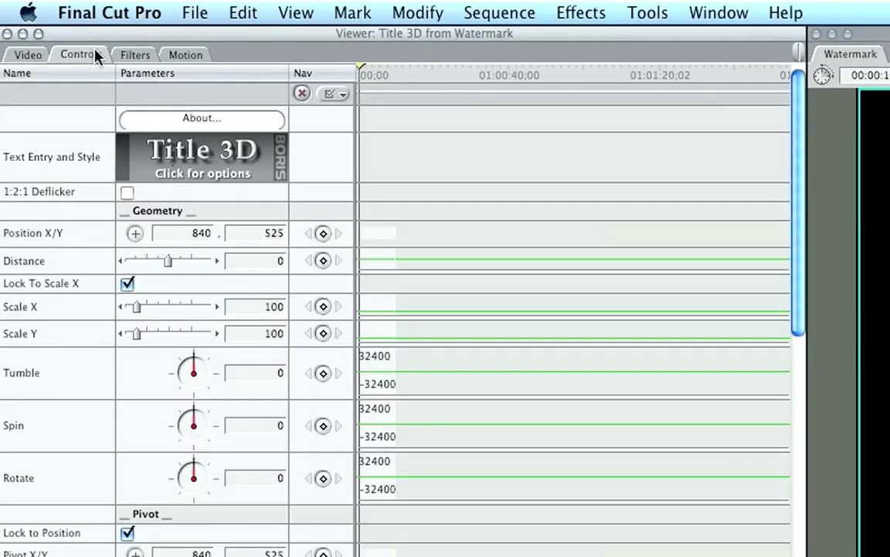
click(191, 157)
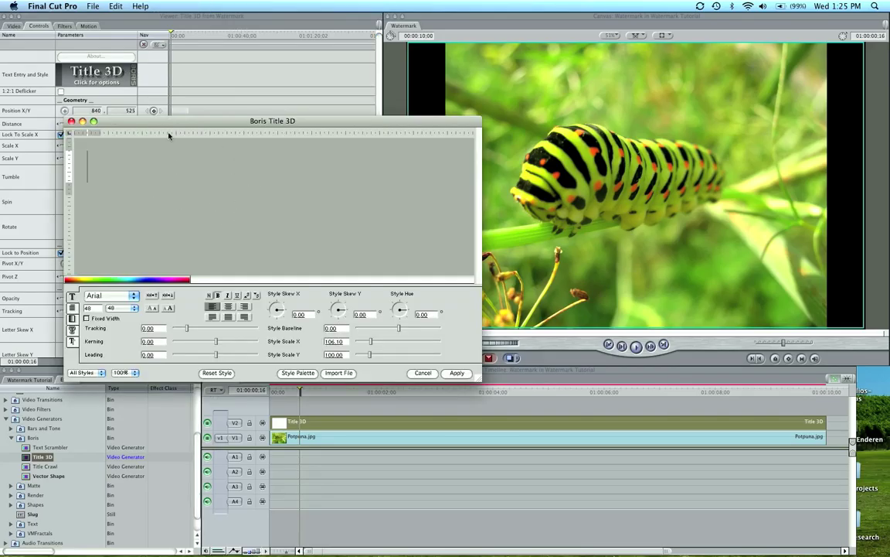
Enter ©finalcutking.com as the title text and select the whole line
drag(168, 126, 191, 131)
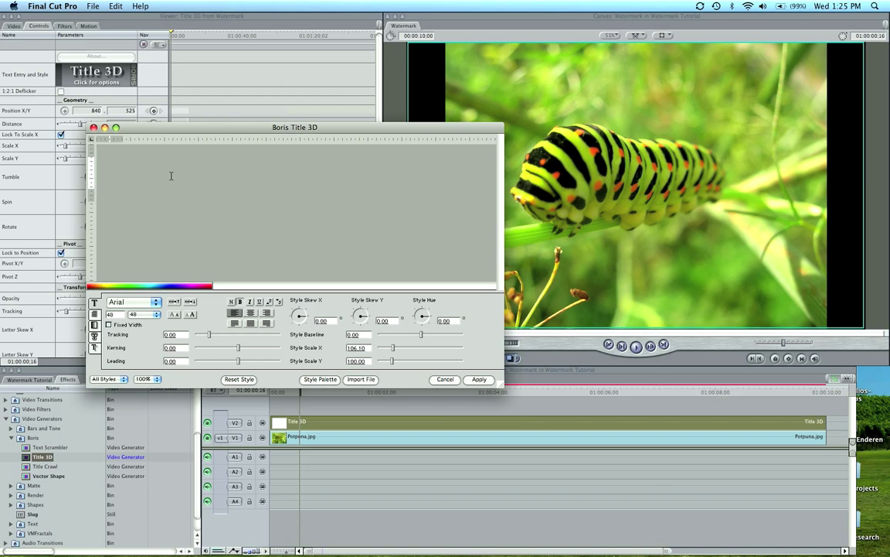
text(©)
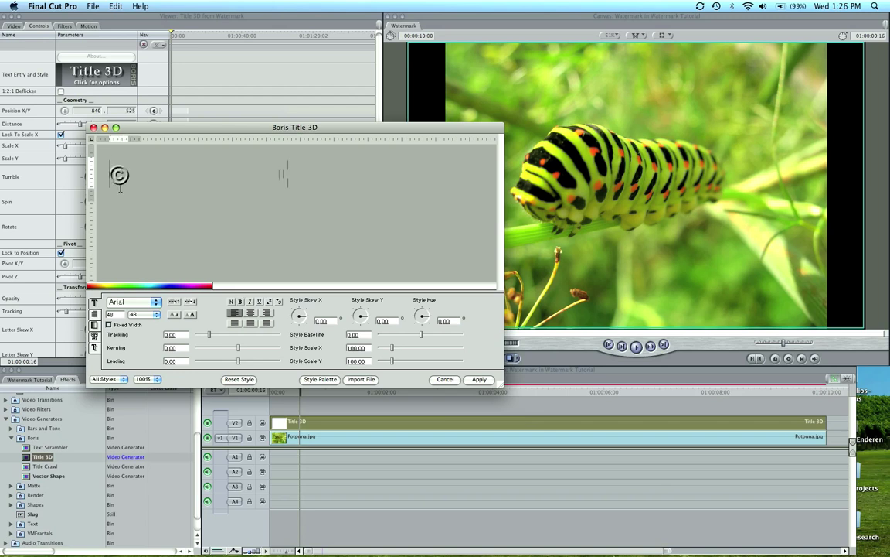
text(finalcutki)
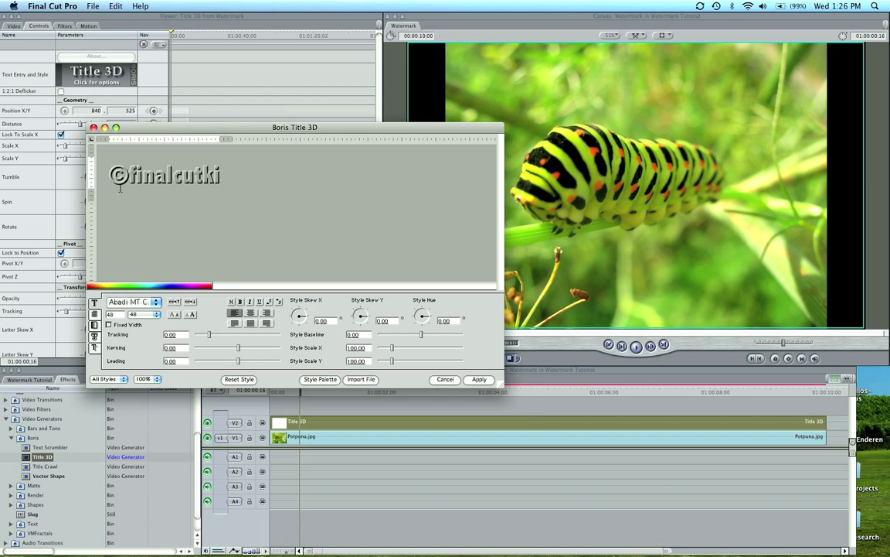
text(ng.com)
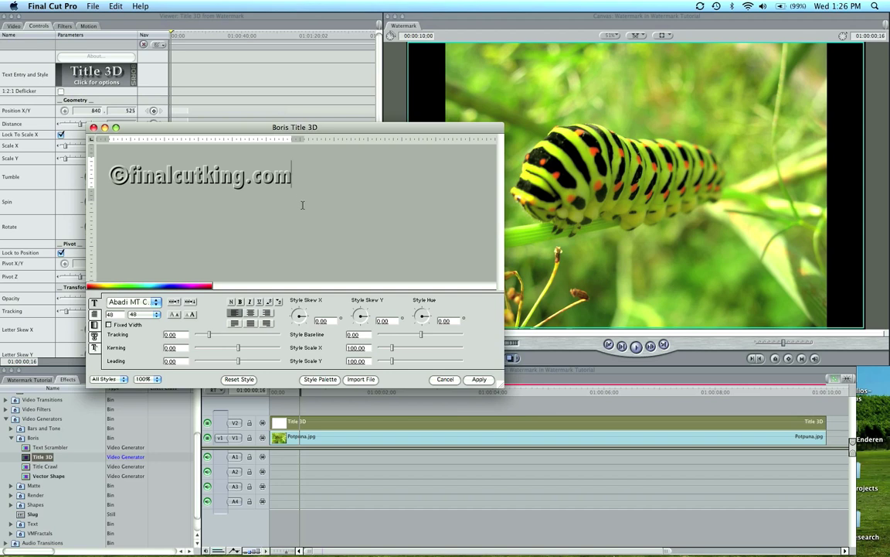
drag(264, 154, 90, 167)
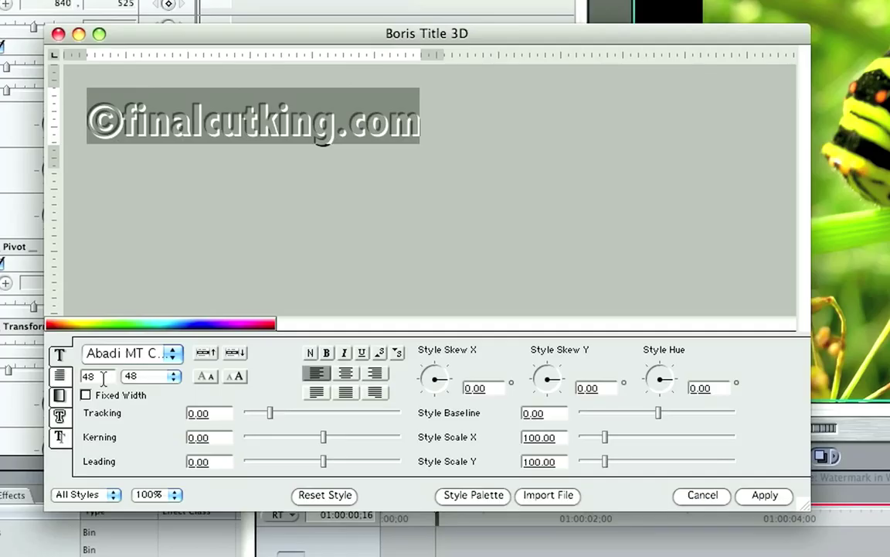
Change the ©finalcutking.com text to Arial at size 40
click(103, 377)
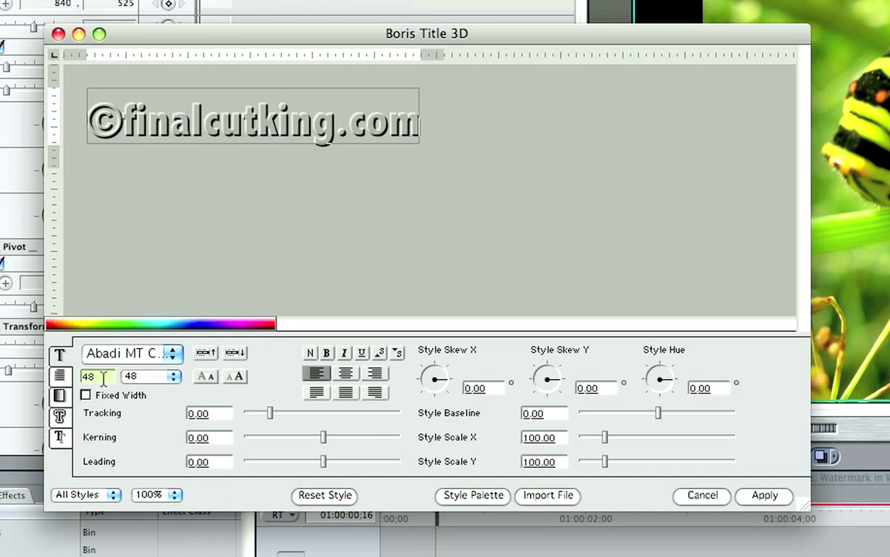
text(40)
key(Return)
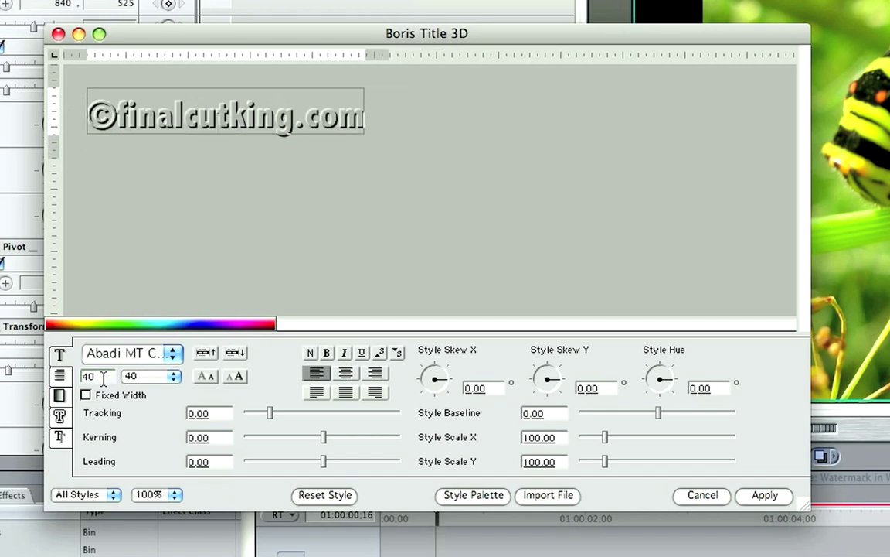
click(135, 354)
scroll(155, 386, down, 10)
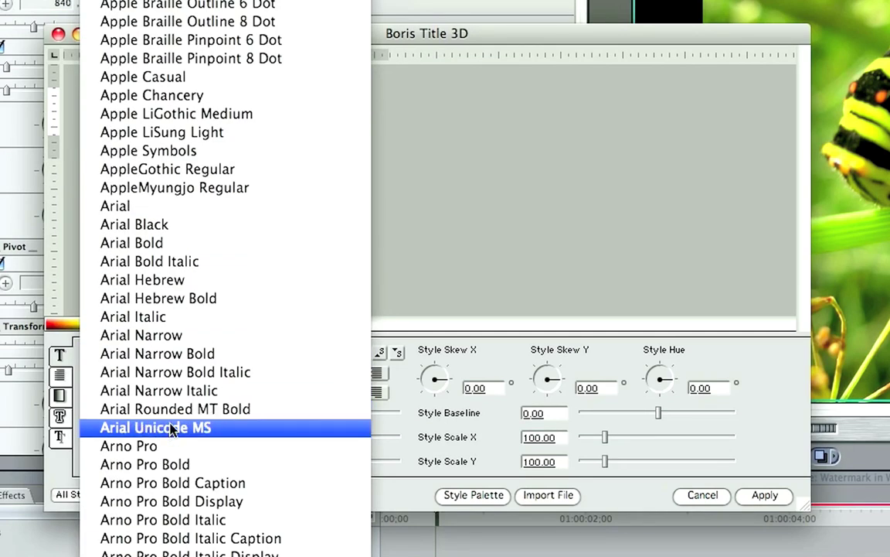
click(130, 205)
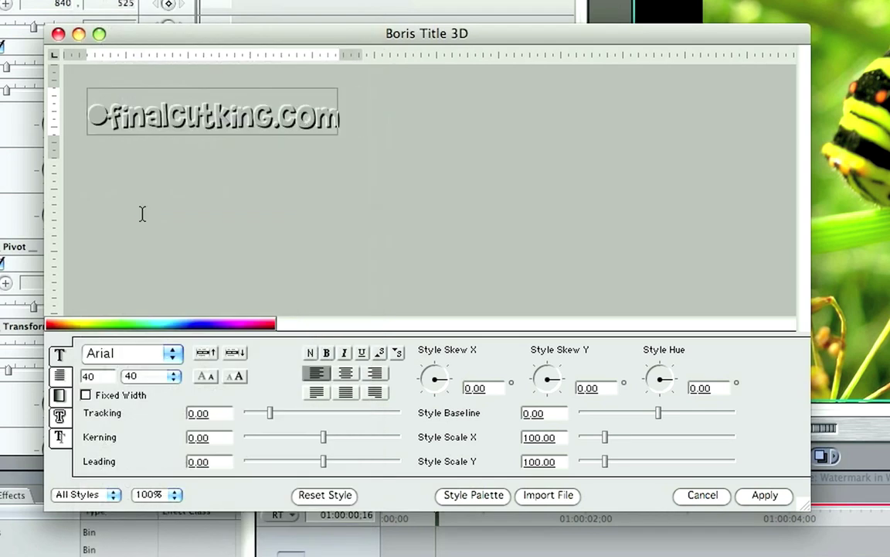
Review the text fill opacity and enable a drop shadow on the title
click(66, 395)
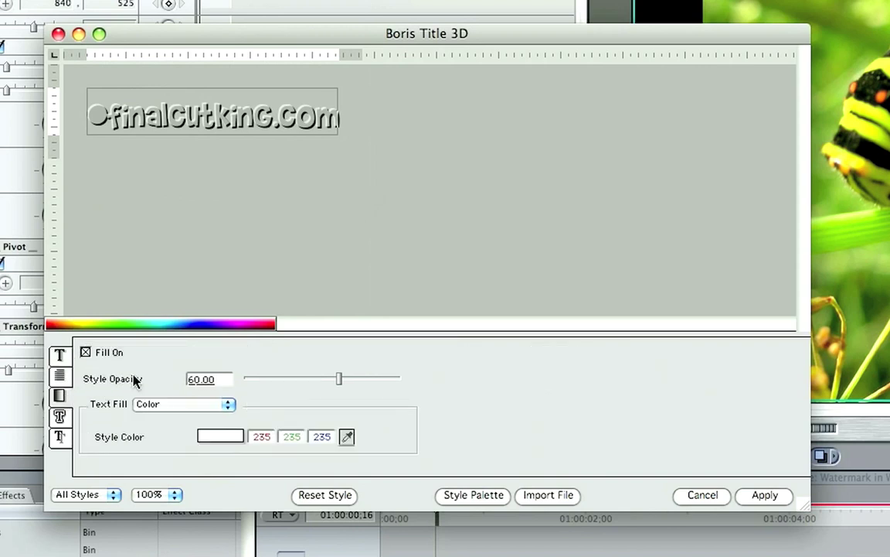
click(219, 379)
click(58, 441)
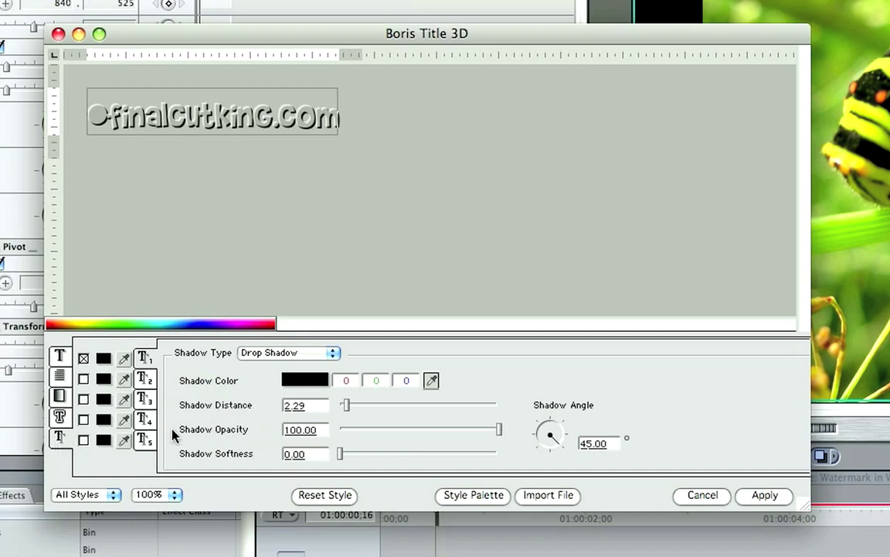
click(84, 357)
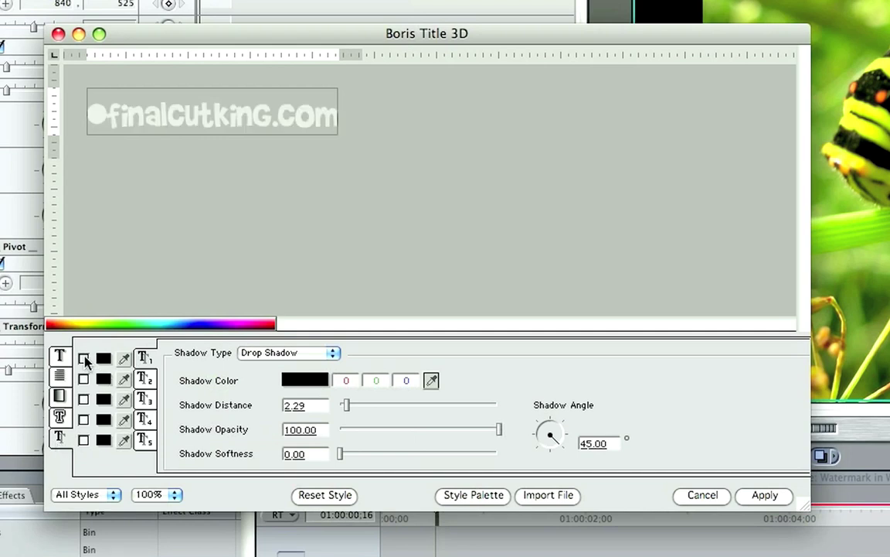
click(83, 358)
click(83, 357)
click(83, 358)
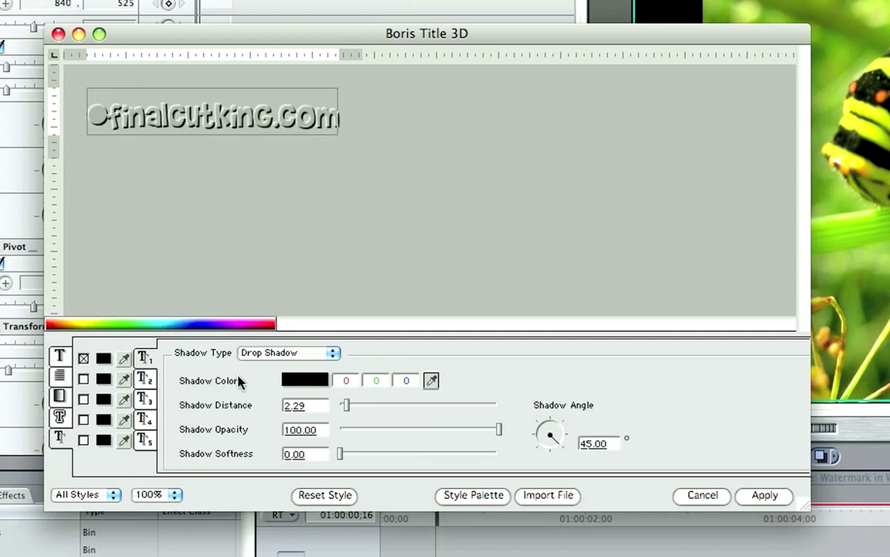
Set shadow distance 2, opacity 100, softness 0.00, angle 45, and apply the title
click(314, 409)
text(2)
key(Return)
click(321, 431)
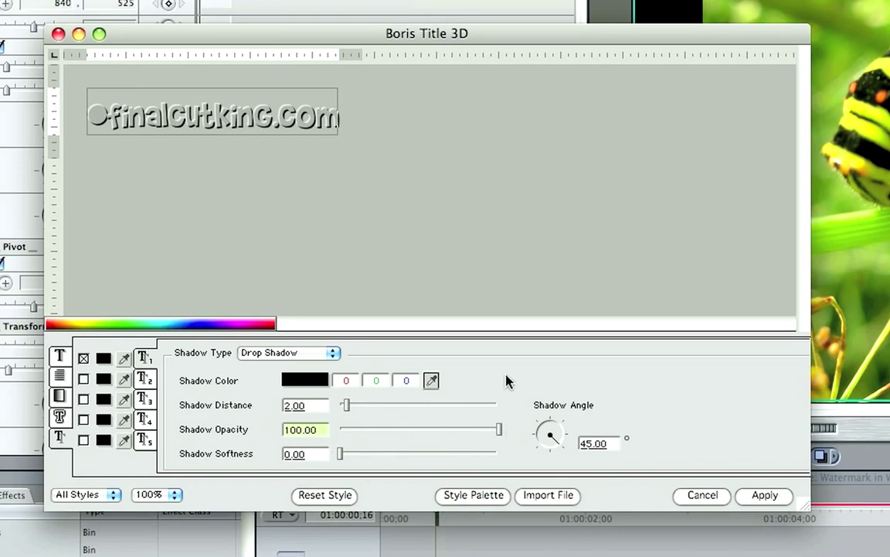
click(290, 455)
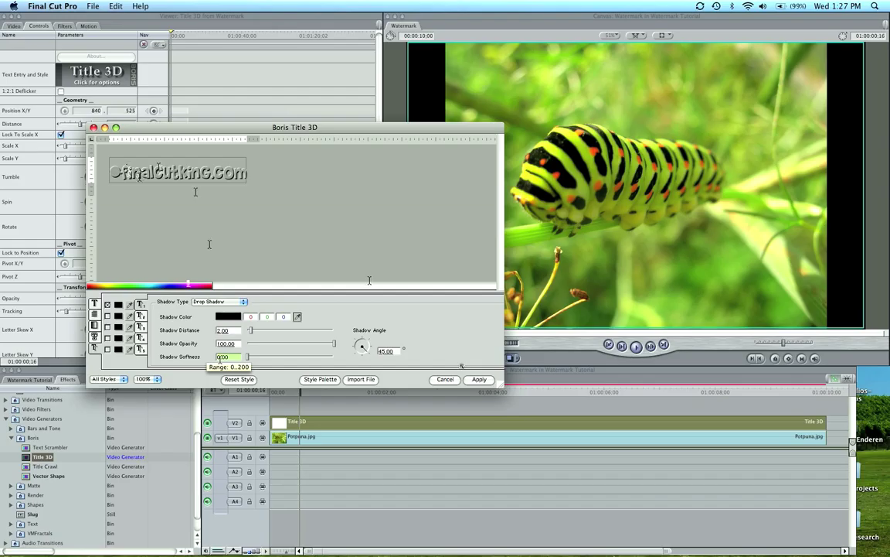
click(754, 497)
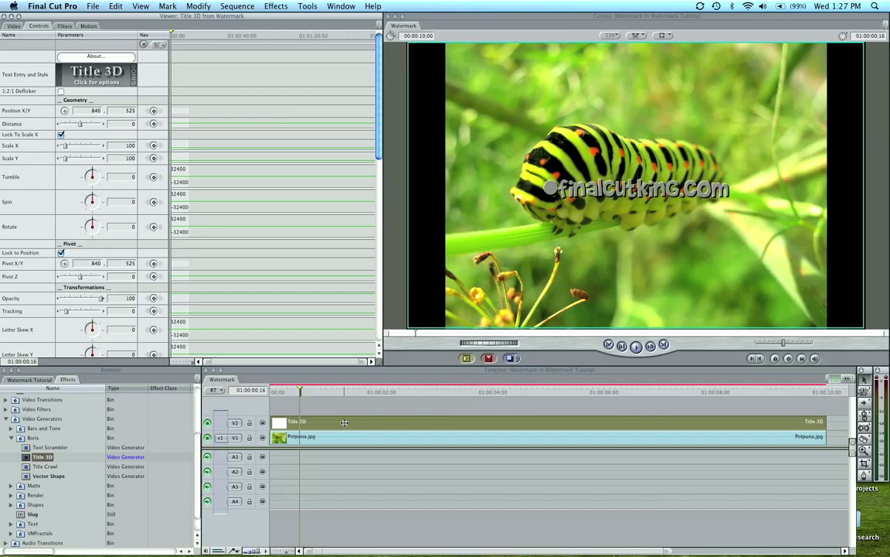
Set the Title 3D clip's composite mode to Overlay
right_click(345, 422)
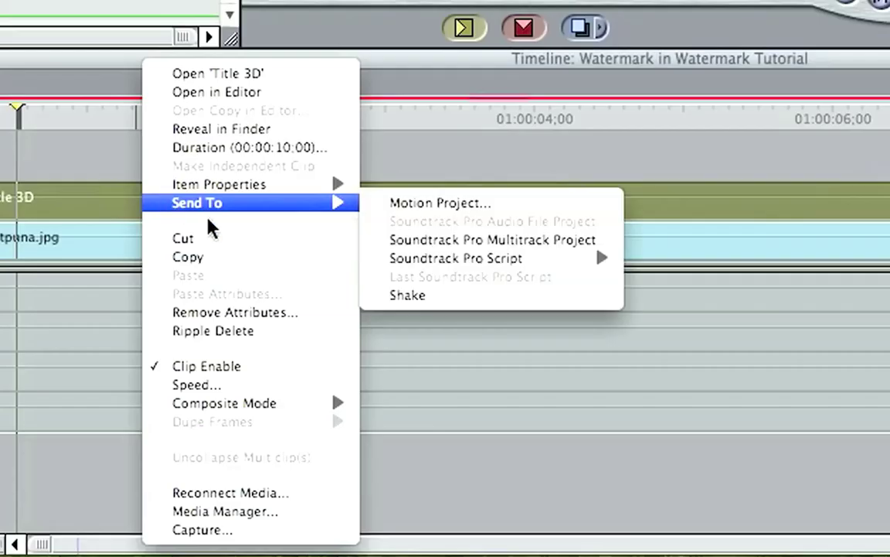
mouse_move(379, 500)
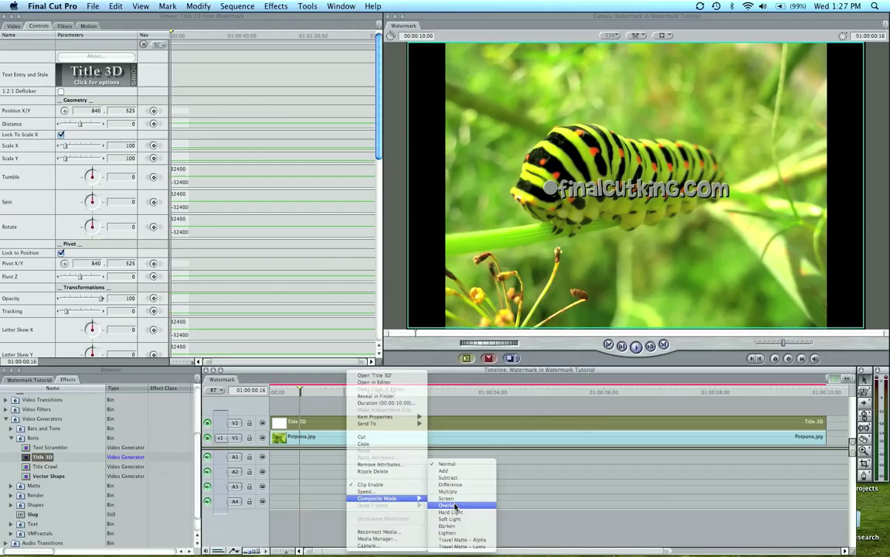
click(455, 505)
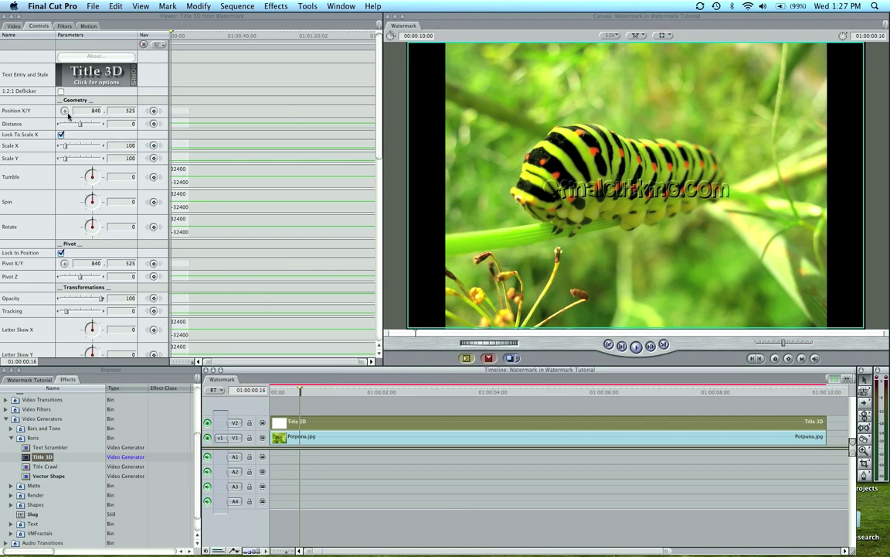
Use the Position crosshair to place ©finalcutking.com in the frame's lower-right corner
click(39, 27)
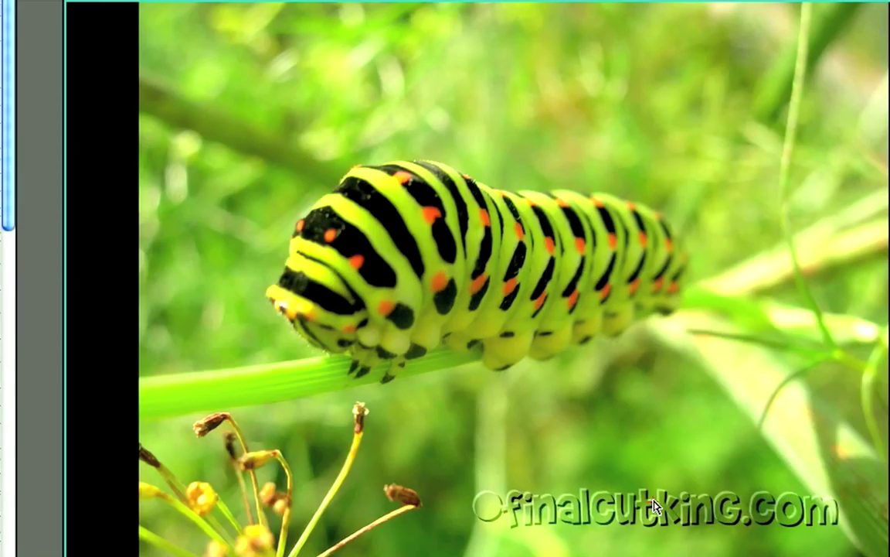
click(657, 507)
click(660, 509)
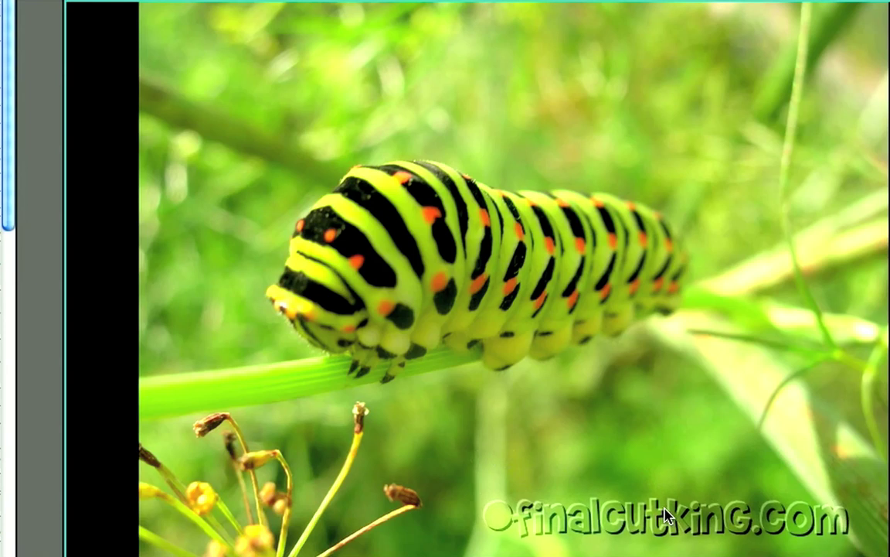
click(660, 508)
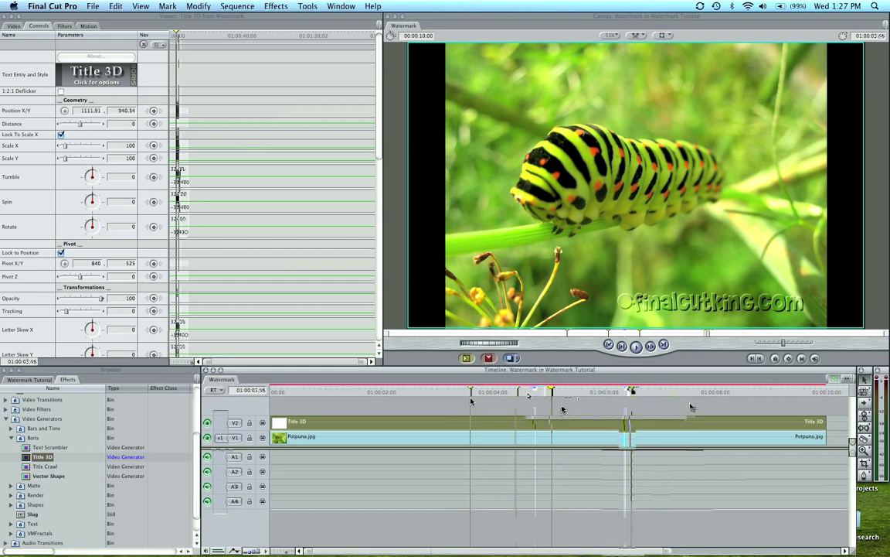
click(466, 418)
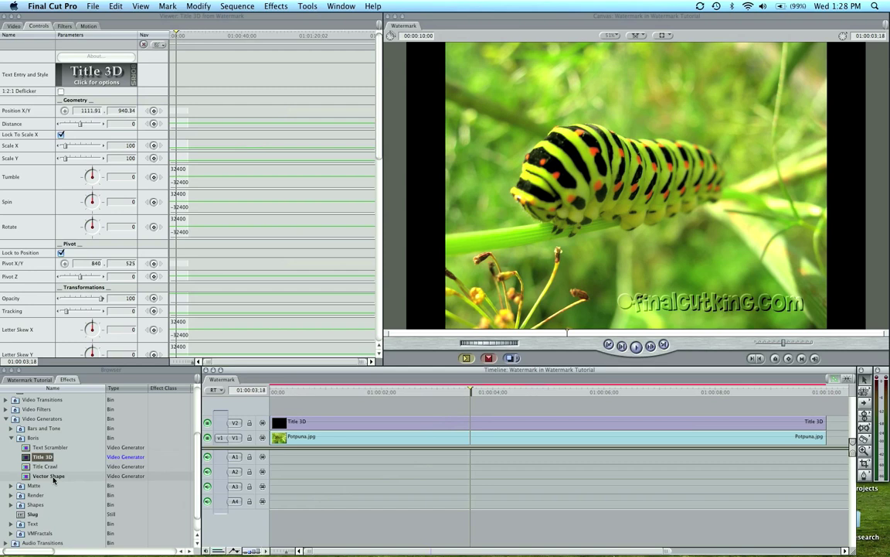
Add a new style category named Watermark in the Boris Style Palette
click(117, 81)
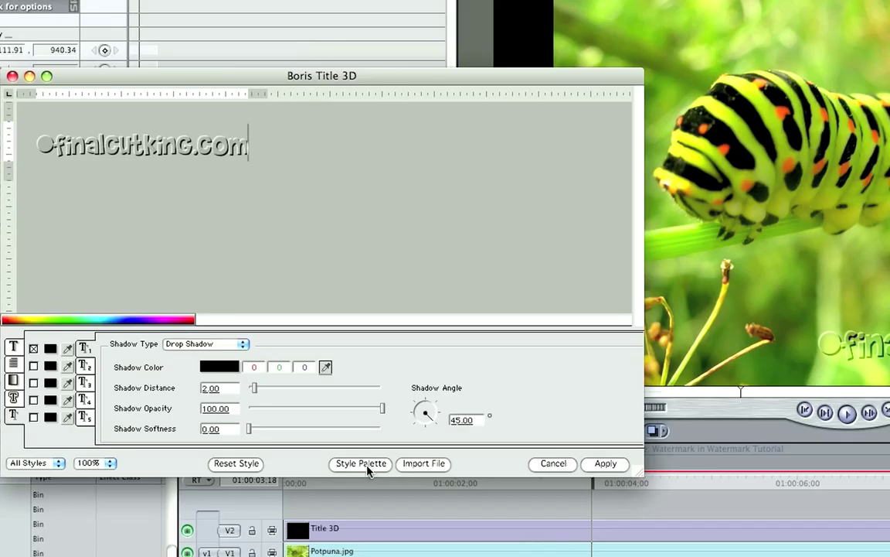
click(323, 379)
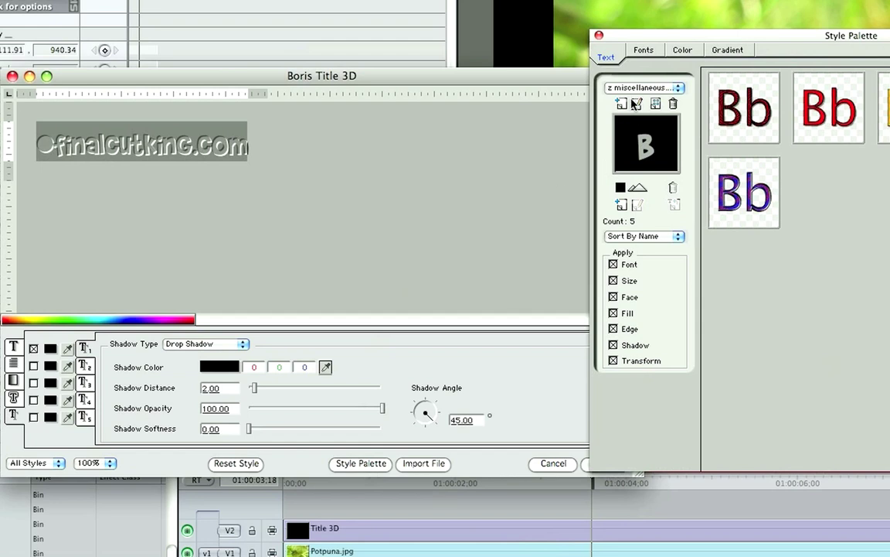
click(623, 105)
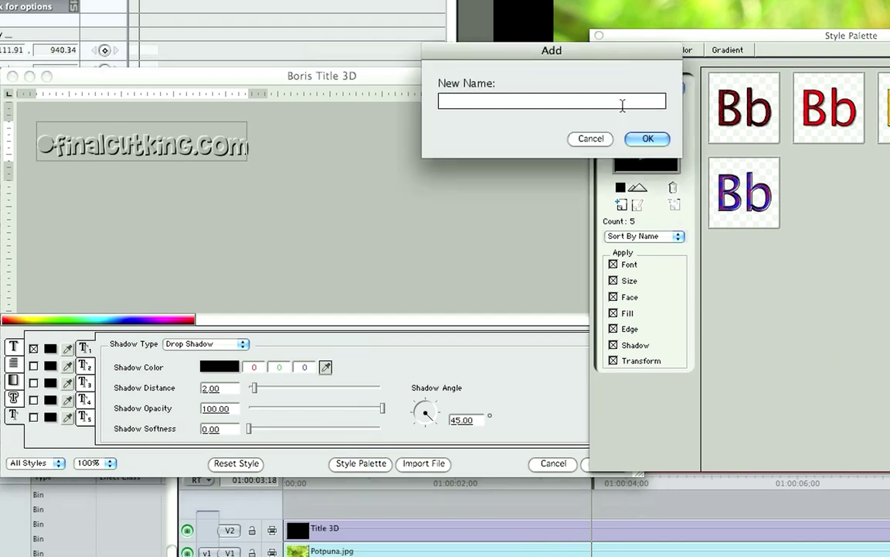
click(605, 139)
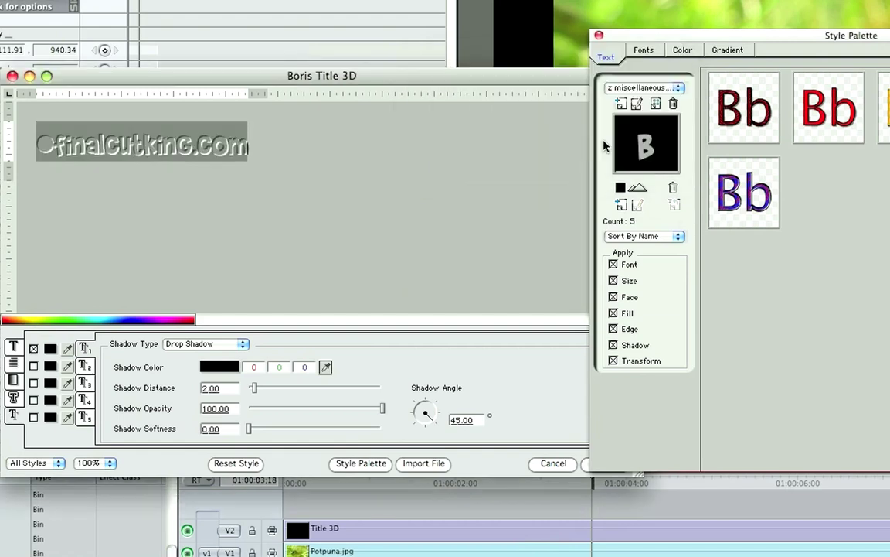
Select the Watermark category, close the palette, and cancel out of the title editor
click(654, 87)
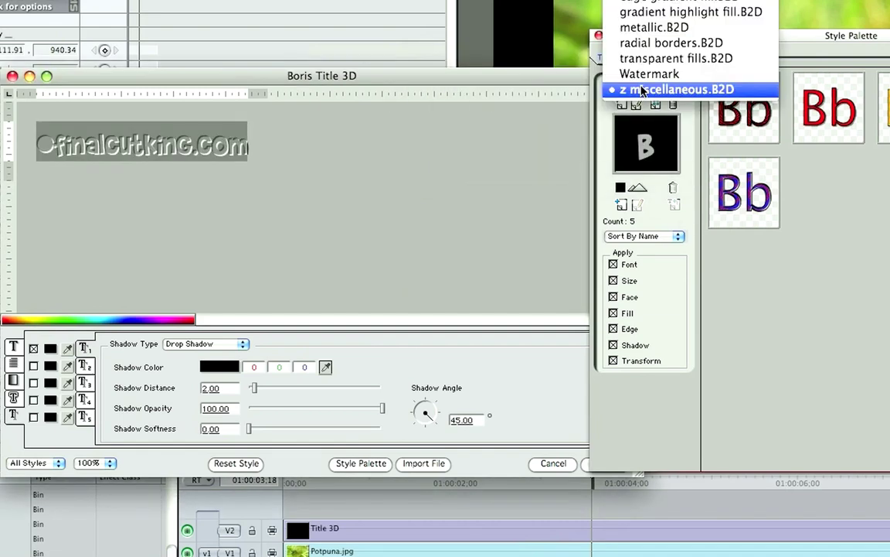
click(696, 75)
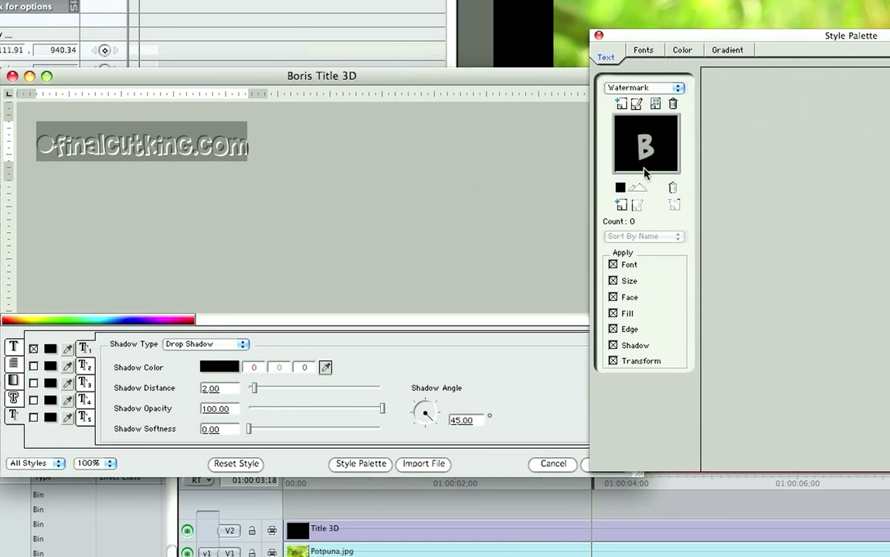
click(600, 35)
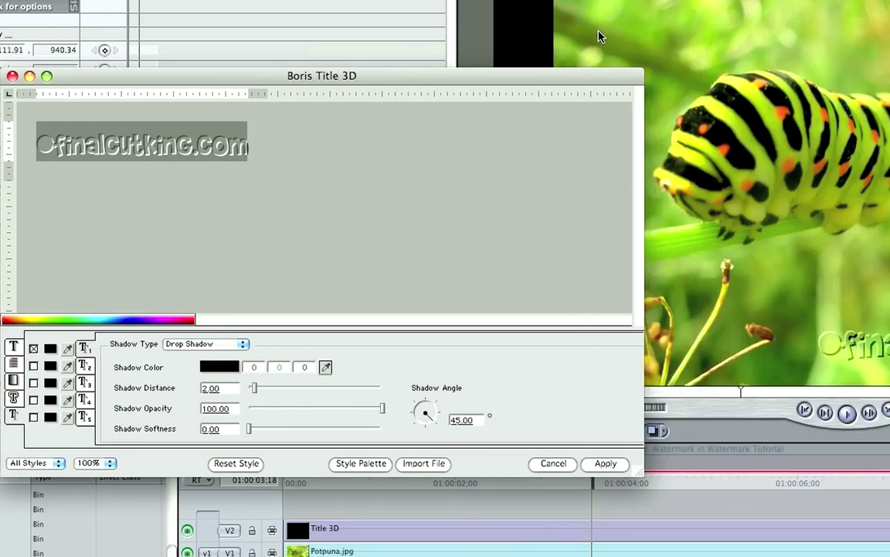
click(544, 463)
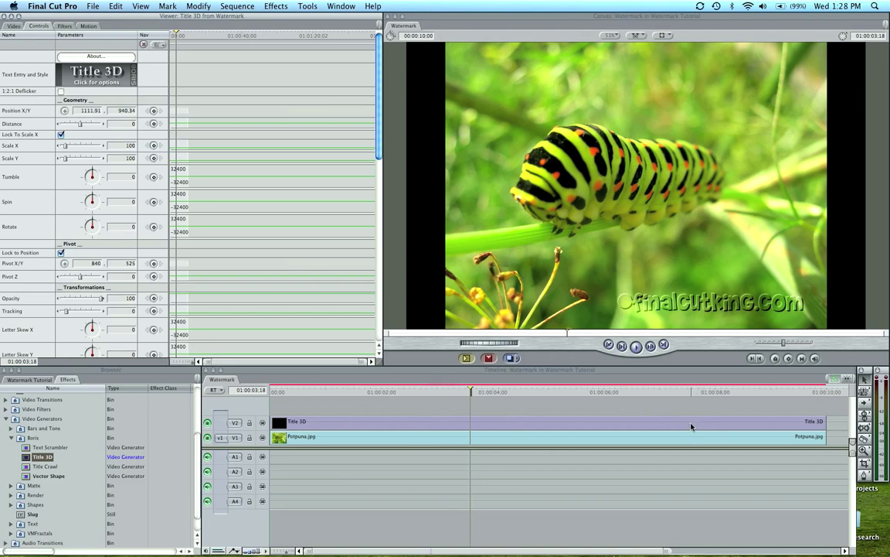
click(580, 411)
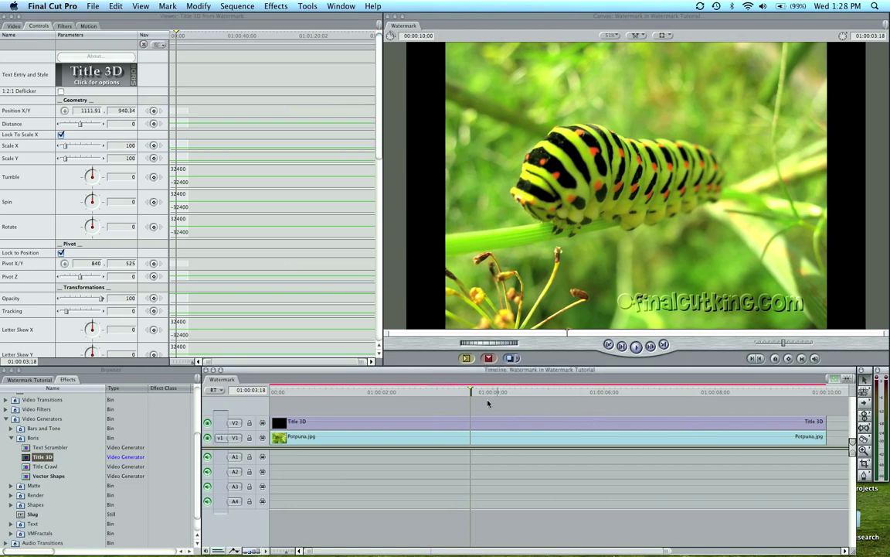
drag(472, 393, 417, 396)
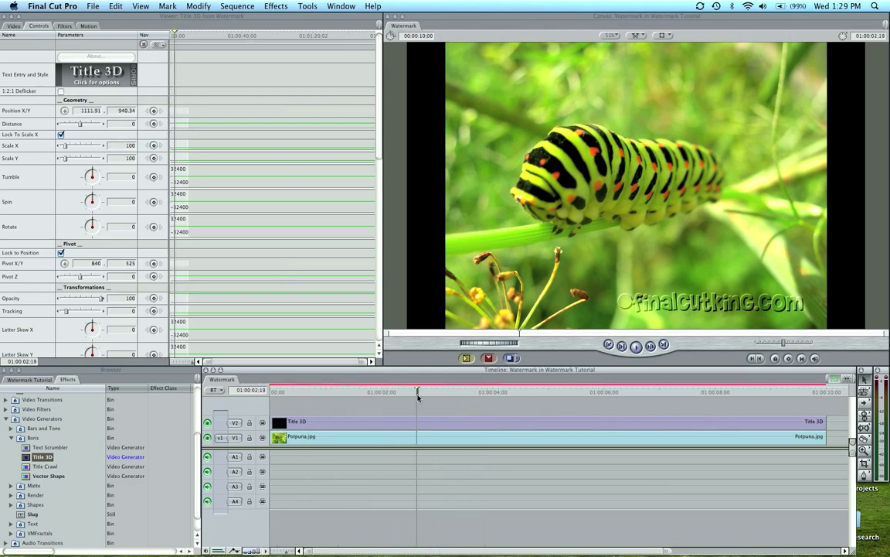
drag(417, 396, 470, 396)
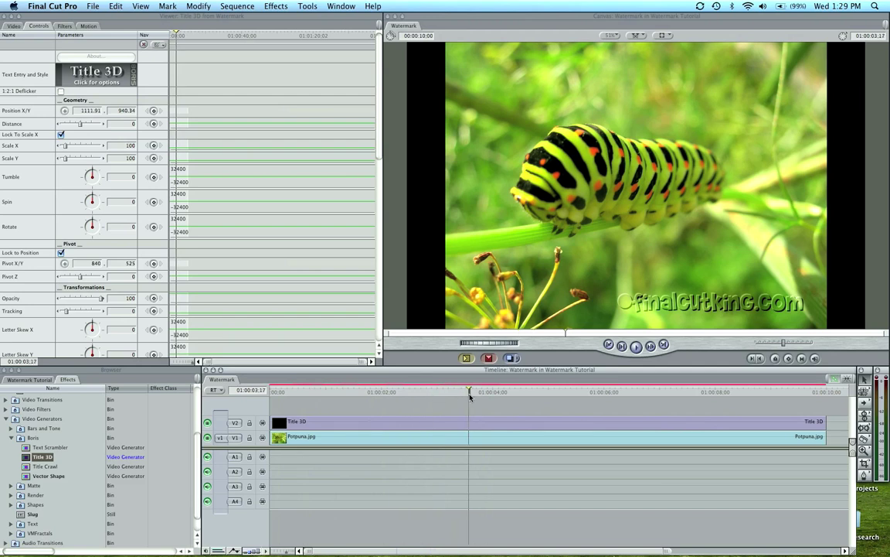